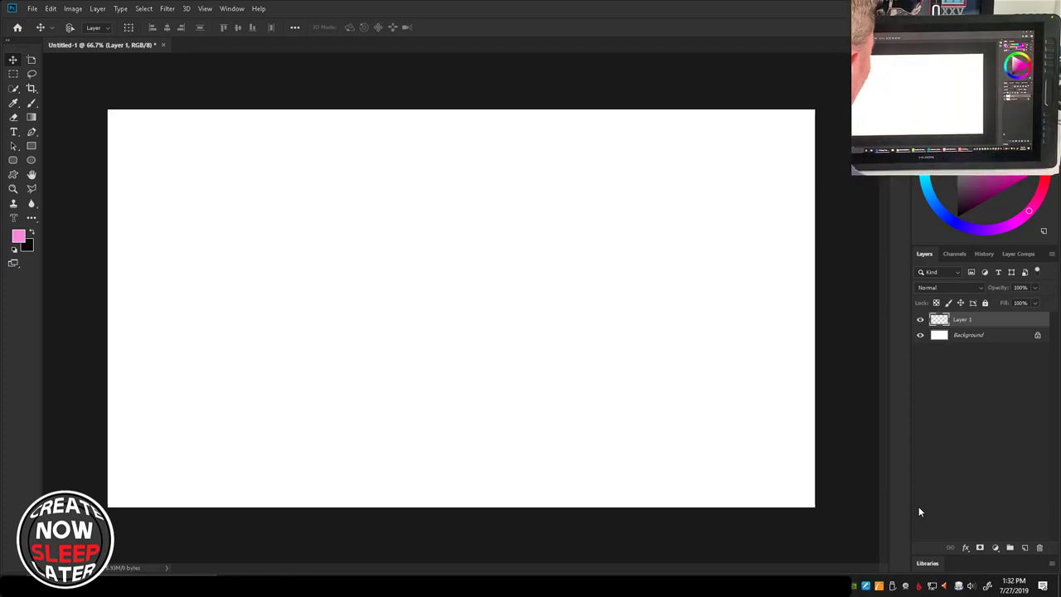
Step: Open the Huion Tablet driver's settings and review the hotkey, update and general options
{"action": "left_click", "coordinate": [867, 589]}
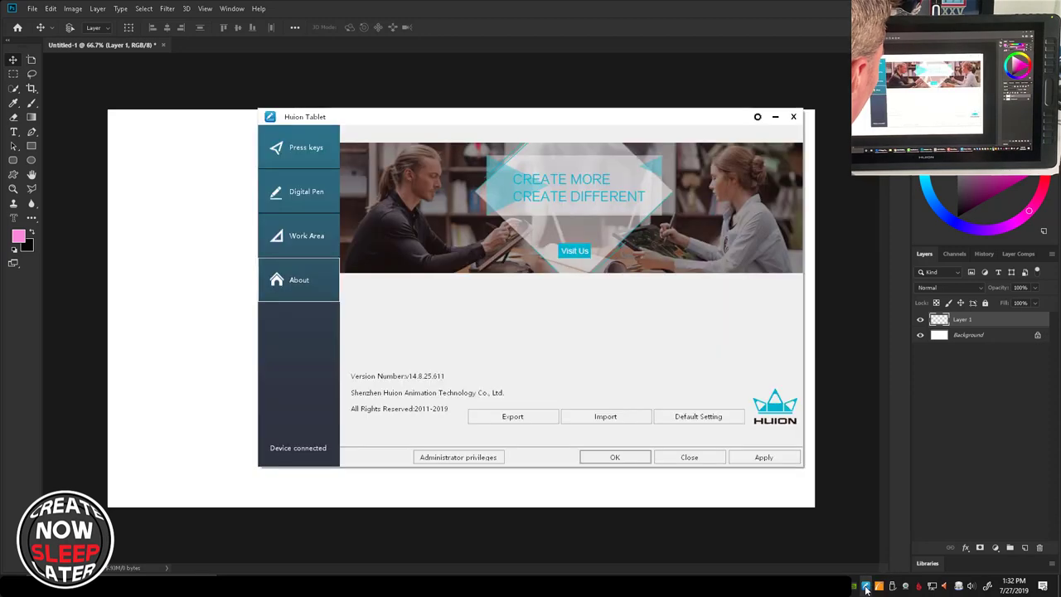
{"action": "left_click", "coordinate": [790, 117]}
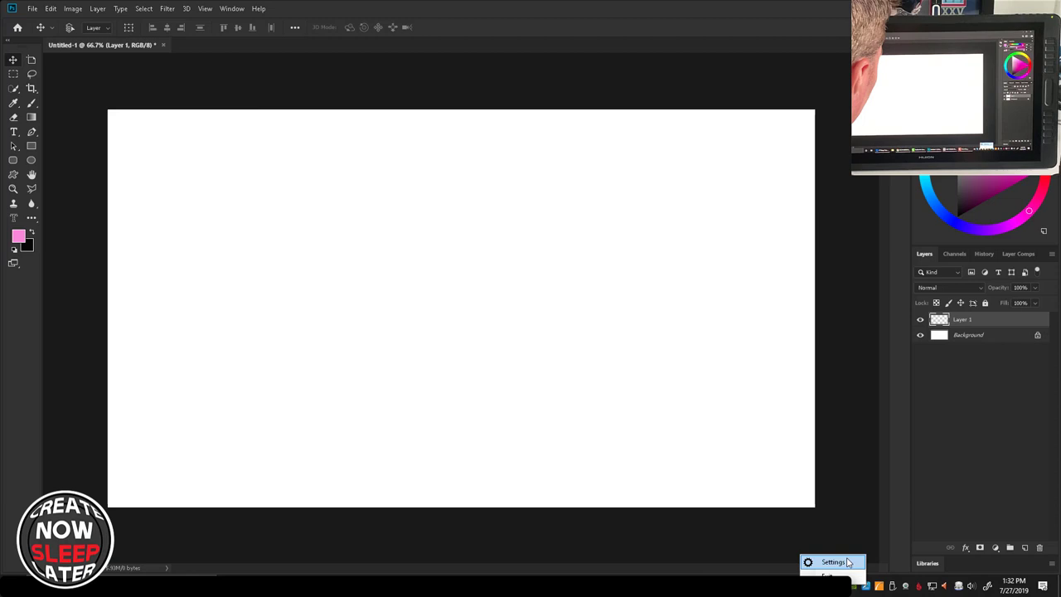
{"action": "left_click", "coordinate": [867, 588]}
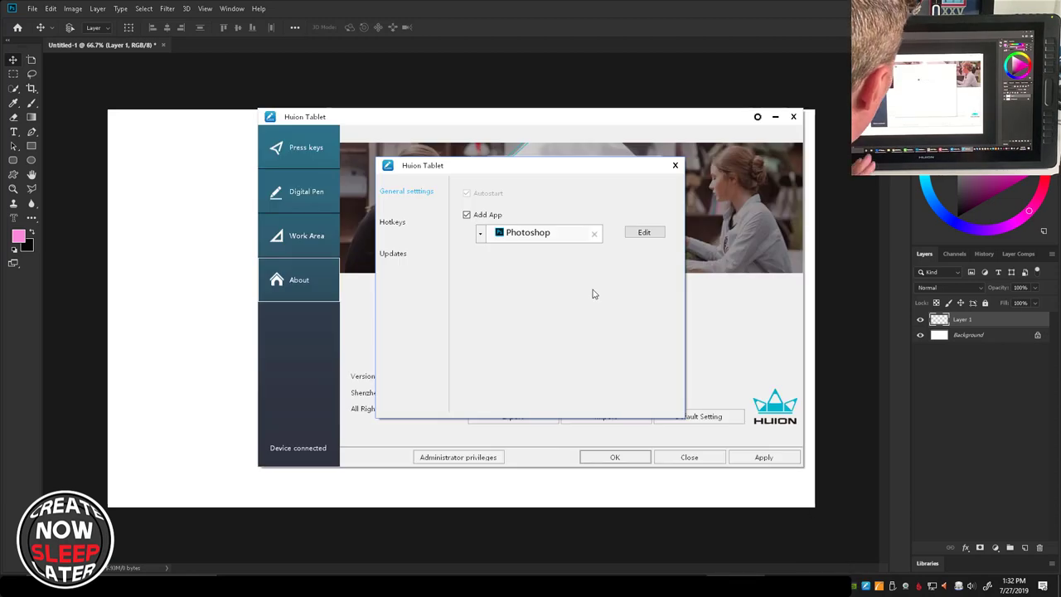
{"action": "left_click", "coordinate": [676, 167]}
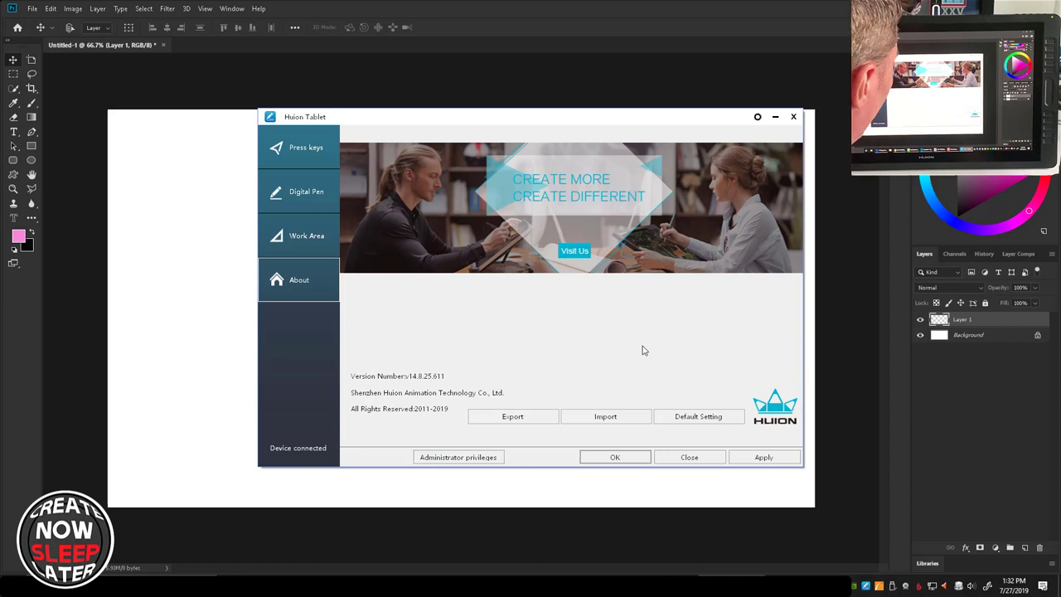
{"action": "left_click", "coordinate": [757, 117]}
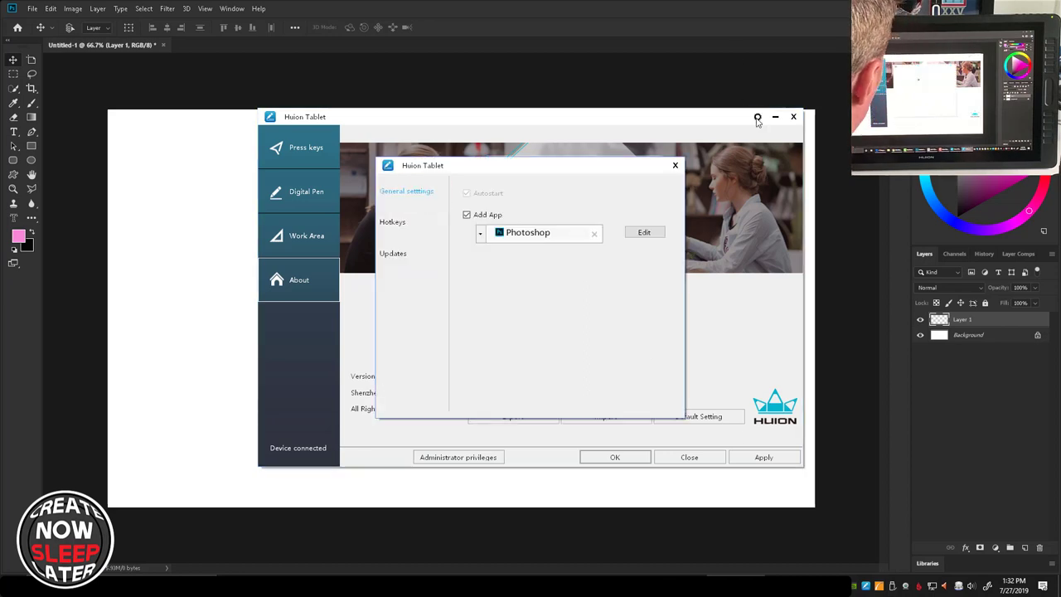
{"action": "left_click", "coordinate": [419, 224]}
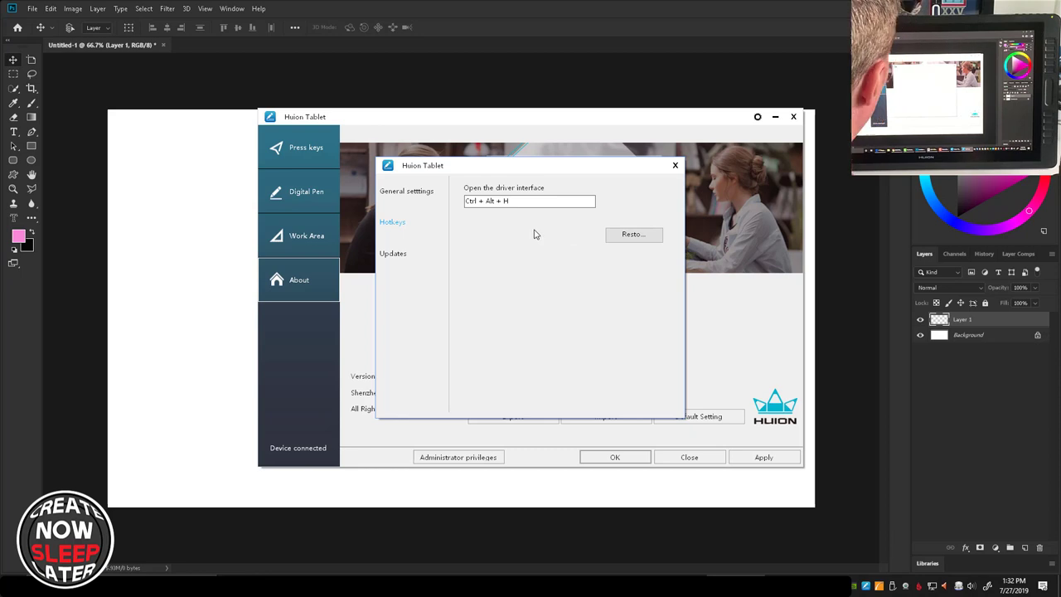
{"action": "left_click", "coordinate": [439, 252]}
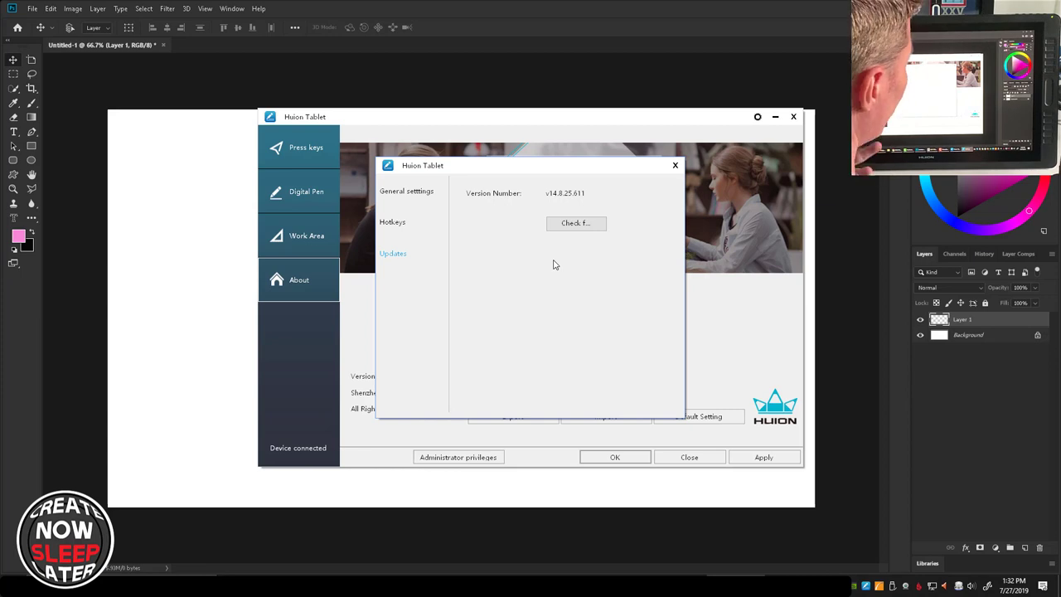
{"action": "left_click", "coordinate": [428, 193]}
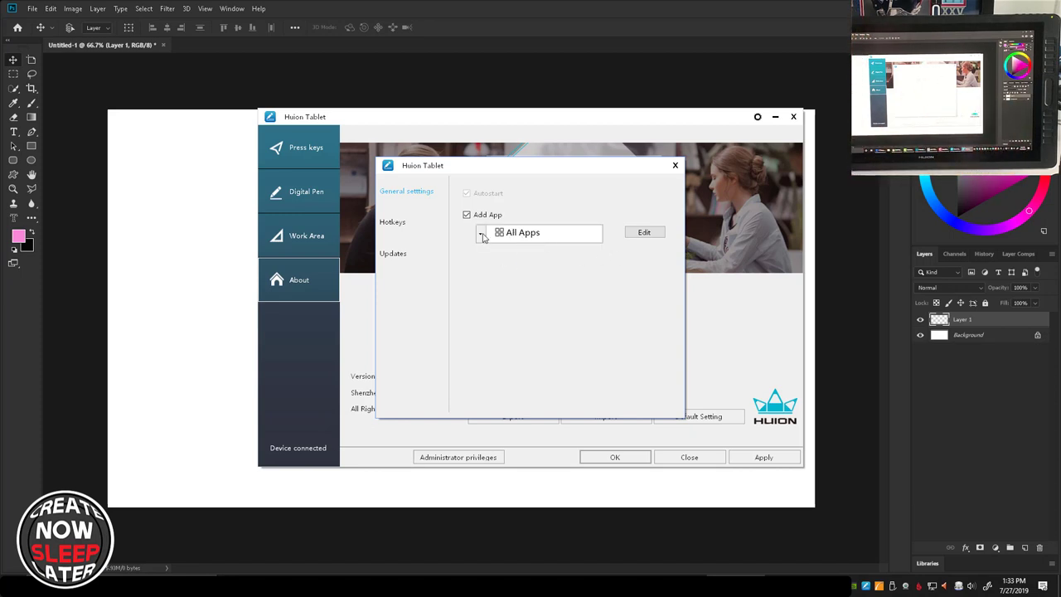
Step: Add NVIDIA Web Helper to the driver's list of apps with their own settings
{"action": "left_click", "coordinate": [483, 236]}
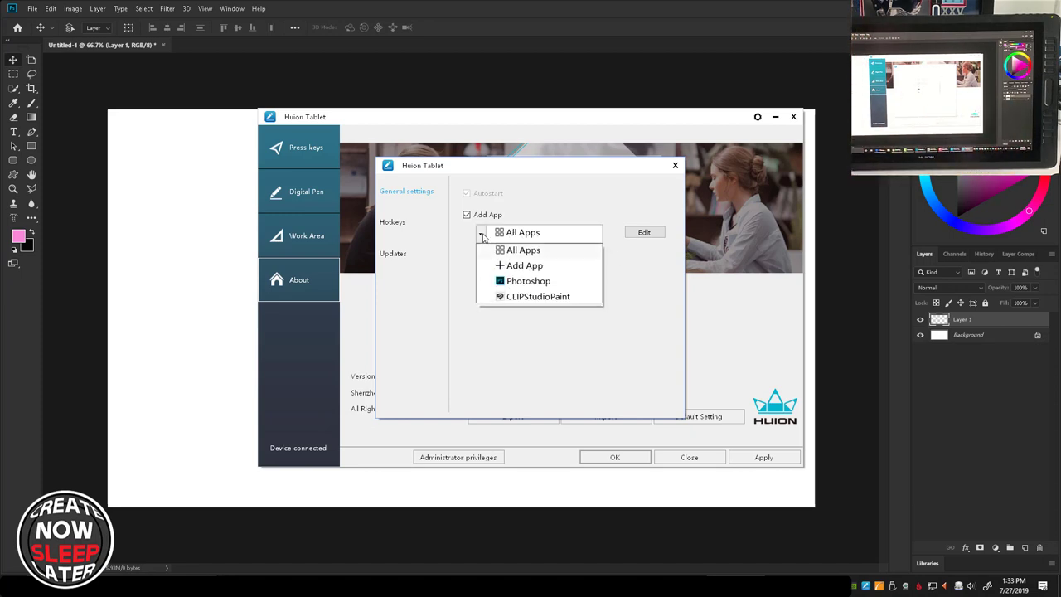
{"action": "left_click", "coordinate": [527, 267]}
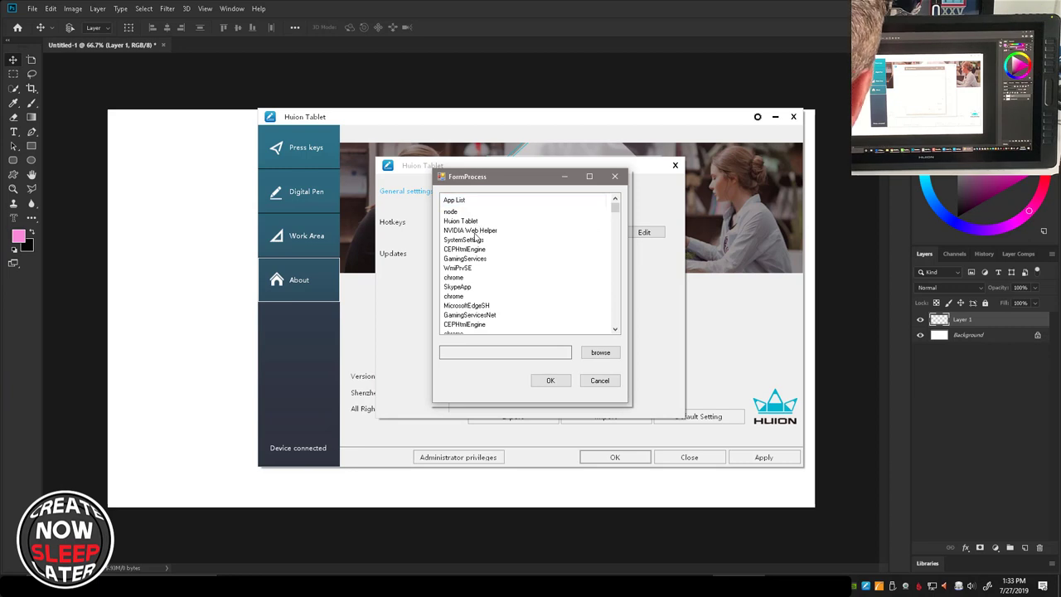
{"action": "left_click", "coordinate": [474, 232]}
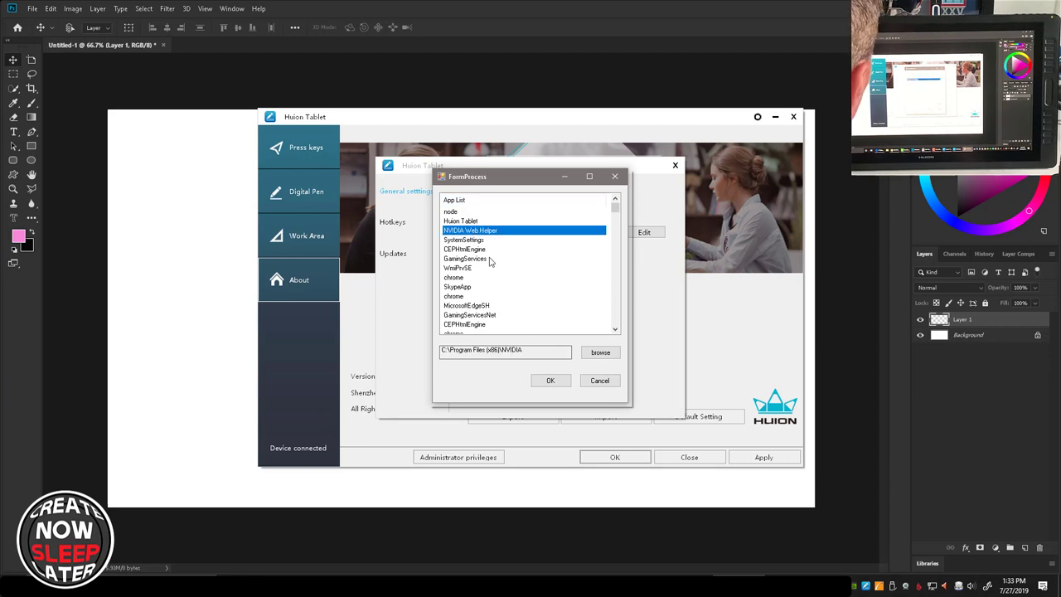
{"action": "left_click", "coordinate": [553, 382]}
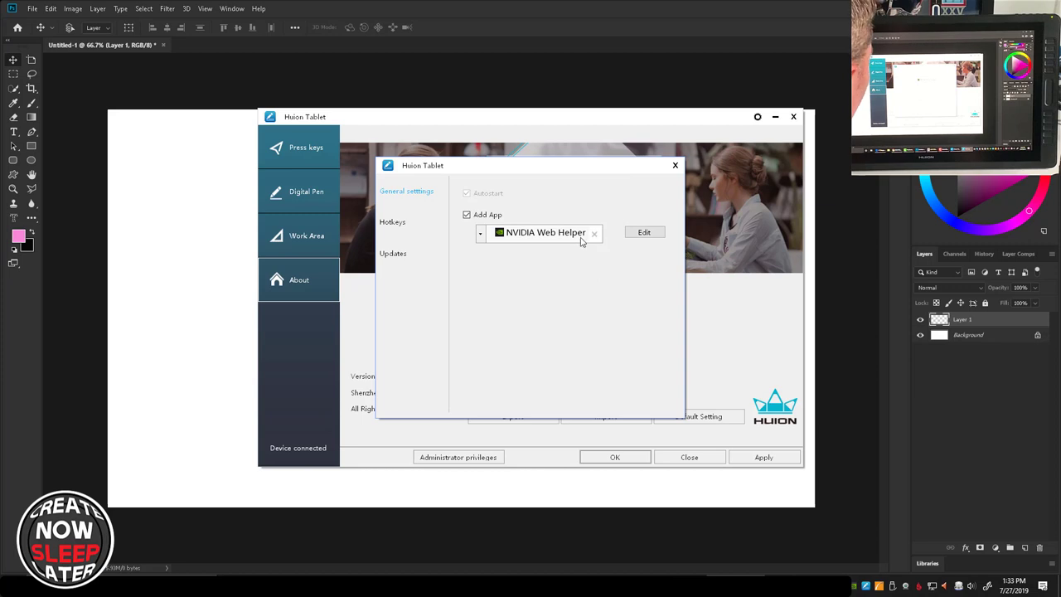
Step: Choose Photoshop as the app whose tablet settings are edited
{"action": "left_click", "coordinate": [489, 235]}
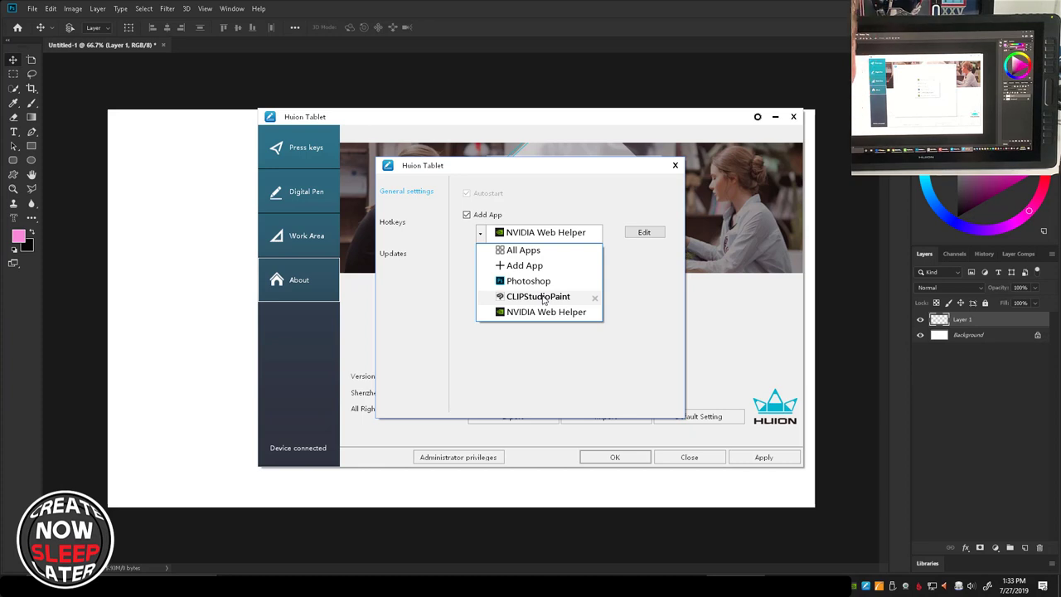
{"action": "left_click", "coordinate": [543, 285]}
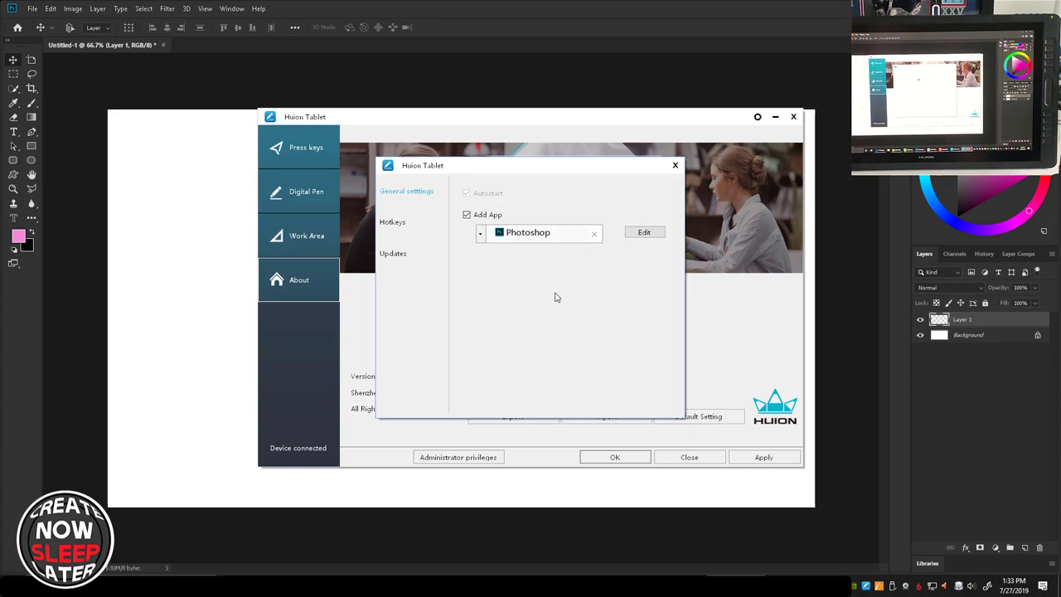
{"action": "left_click", "coordinate": [643, 233]}
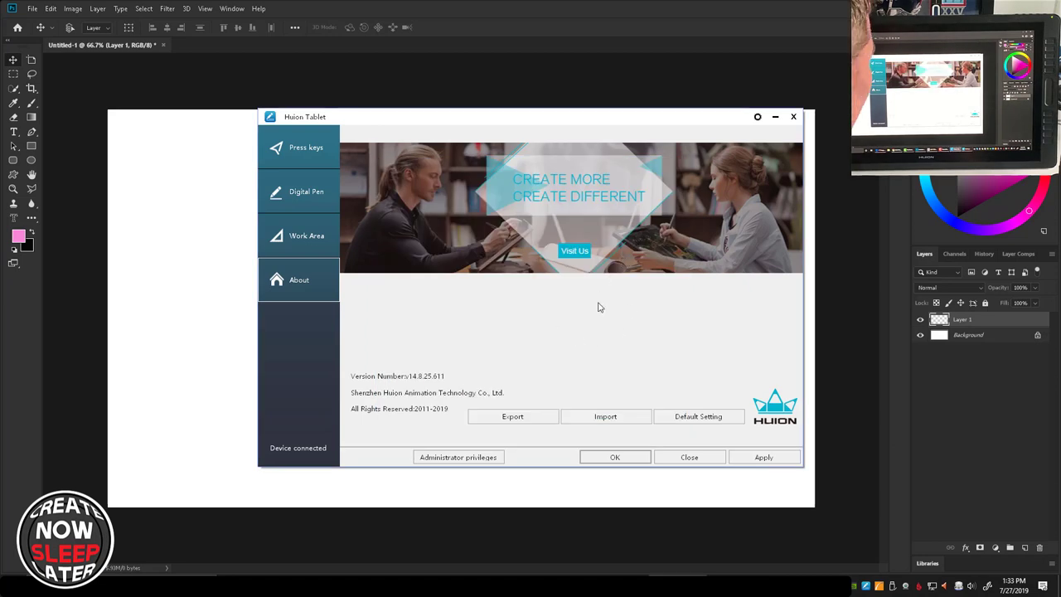
Step: Assign Space to the uppermost press key on the tablet's right side, name it Hand, and save the Photoshop settings
{"action": "left_click", "coordinate": [299, 146]}
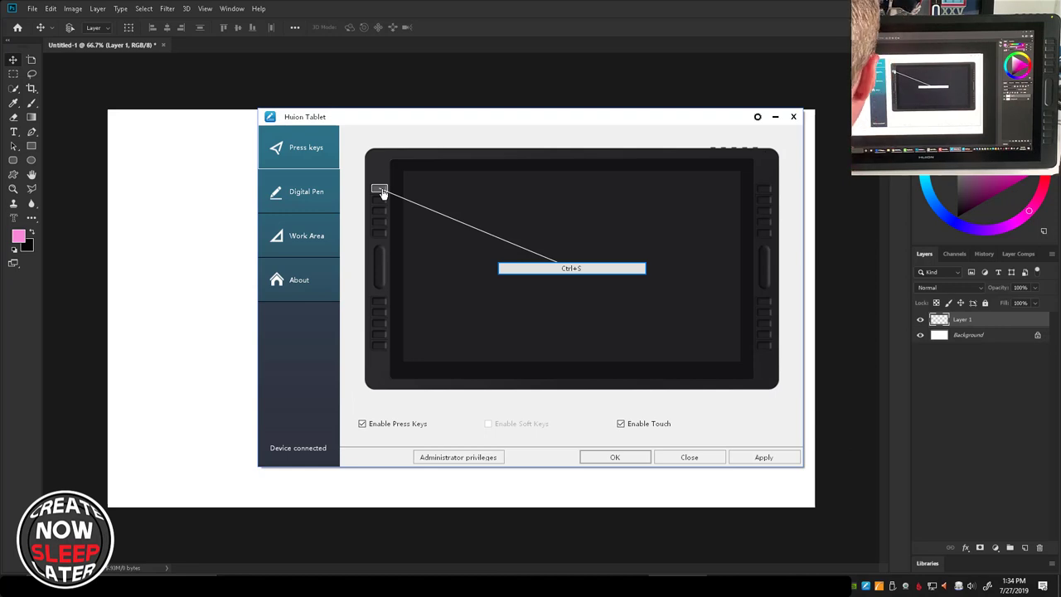
{"action": "left_click", "coordinate": [765, 191]}
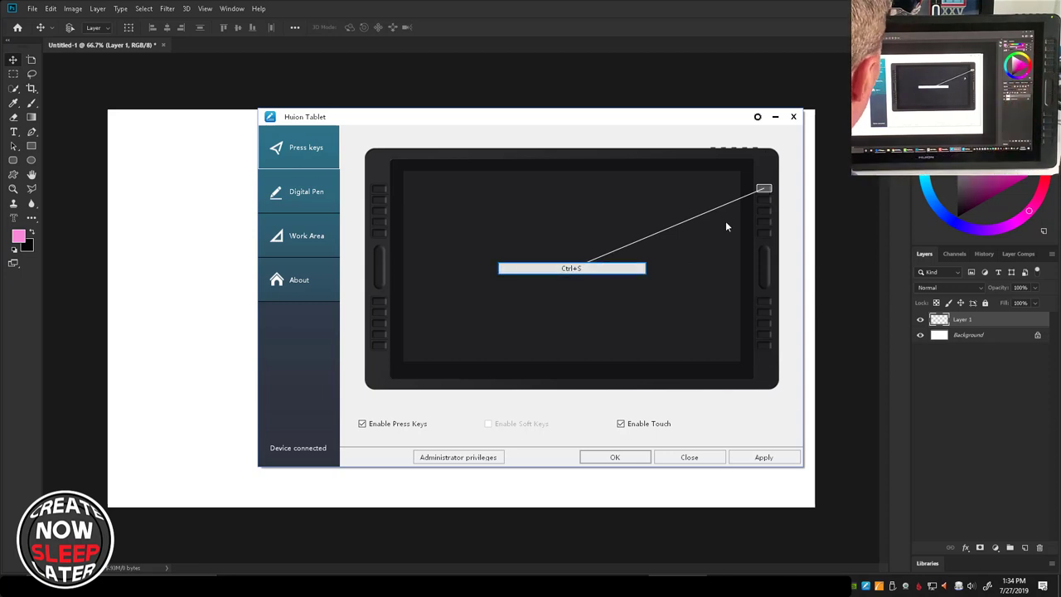
{"action": "left_click", "coordinate": [614, 267]}
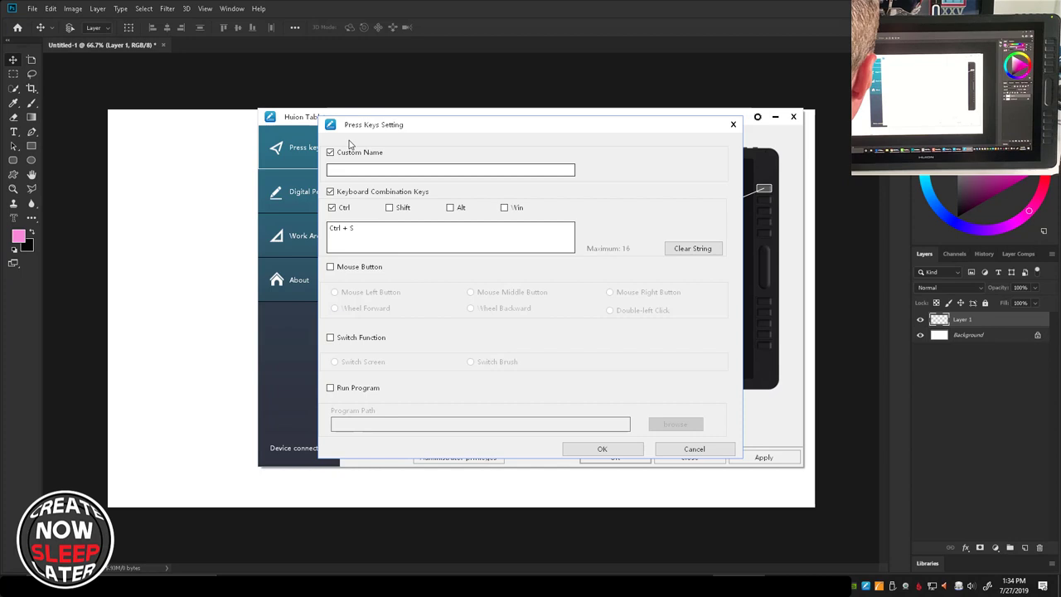
{"action": "left_click", "coordinate": [341, 170]}
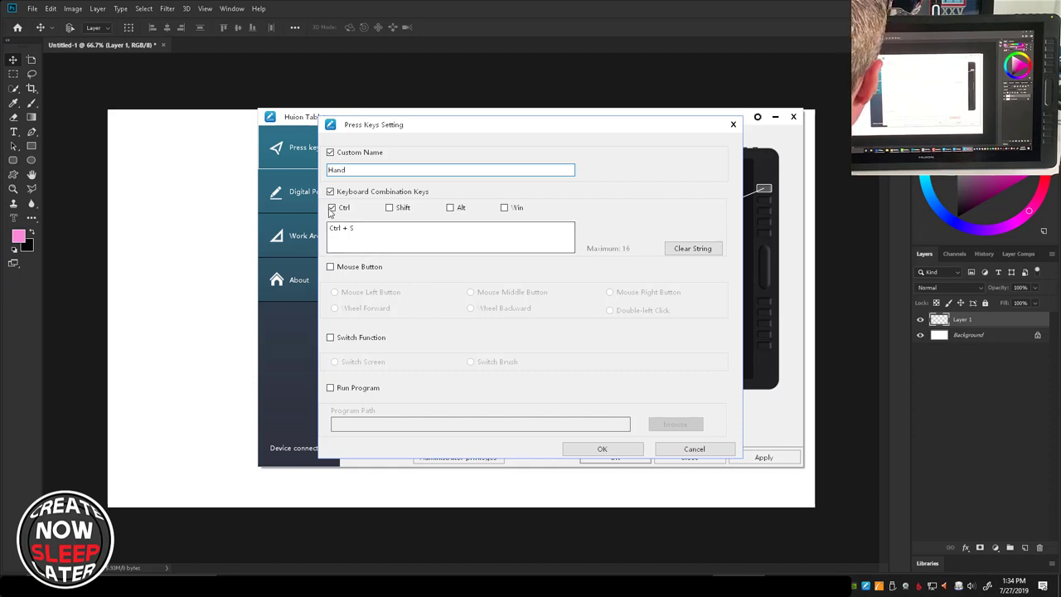
{"action": "left_click", "coordinate": [696, 249]}
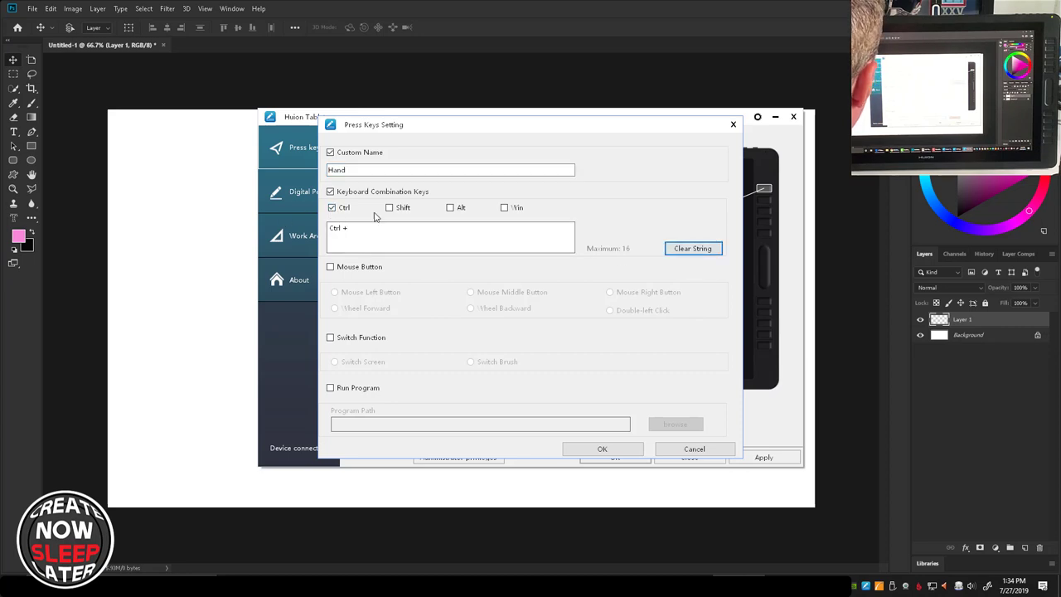
{"action": "left_click", "coordinate": [332, 208]}
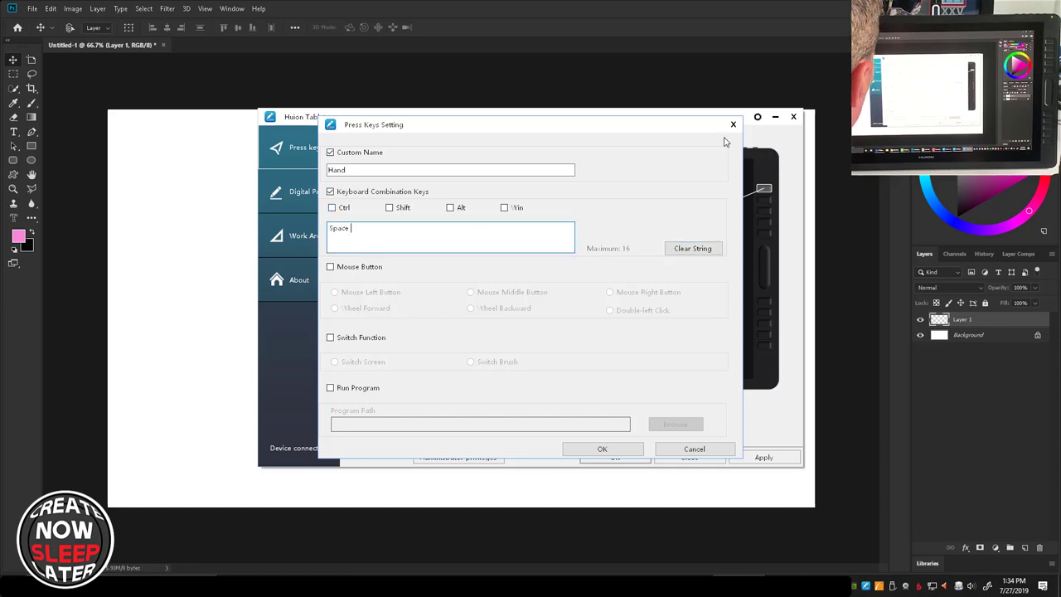
{"action": "left_click", "coordinate": [602, 453]}
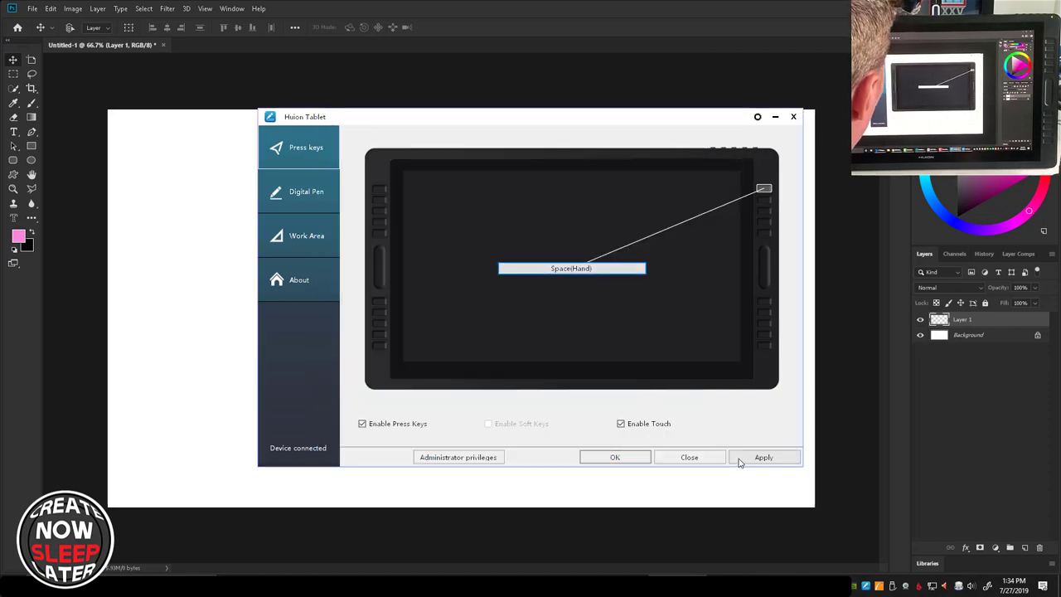
{"action": "left_click", "coordinate": [644, 457]}
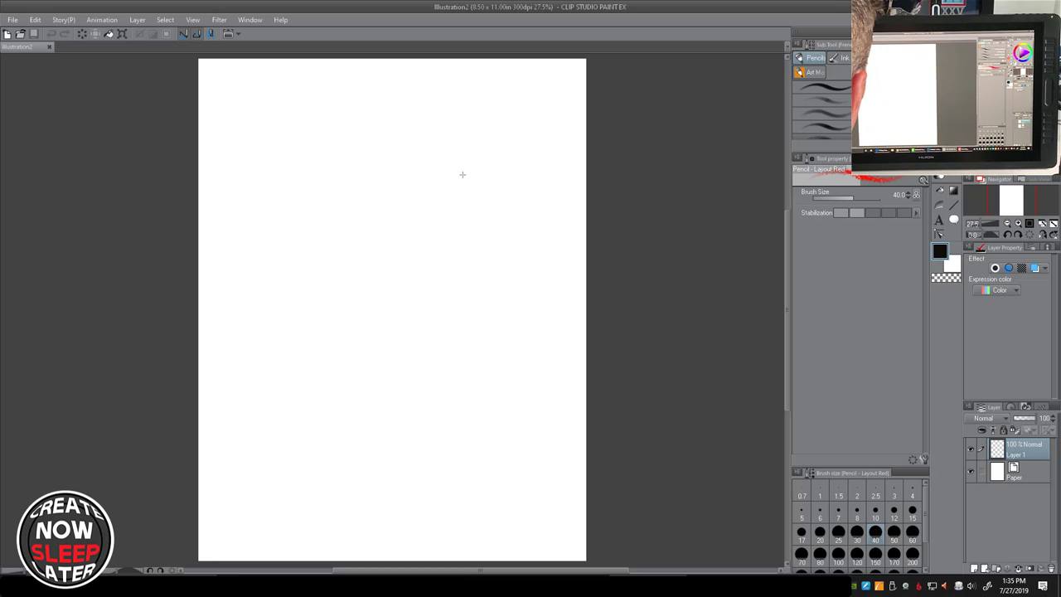
Step: Return from Clip Studio Paint to the Huion Tablet settings and choose CLIPStudioPaint as the app to edit
{"action": "mouse_move", "coordinate": [463, 174]}
{"action": "left_mouse_down"}
{"action": "mouse_move", "coordinate": [523, 194]}
{"action": "mouse_move", "coordinate": [469, 180]}
{"action": "mouse_move", "coordinate": [475, 172]}
{"action": "left_mouse_up"}
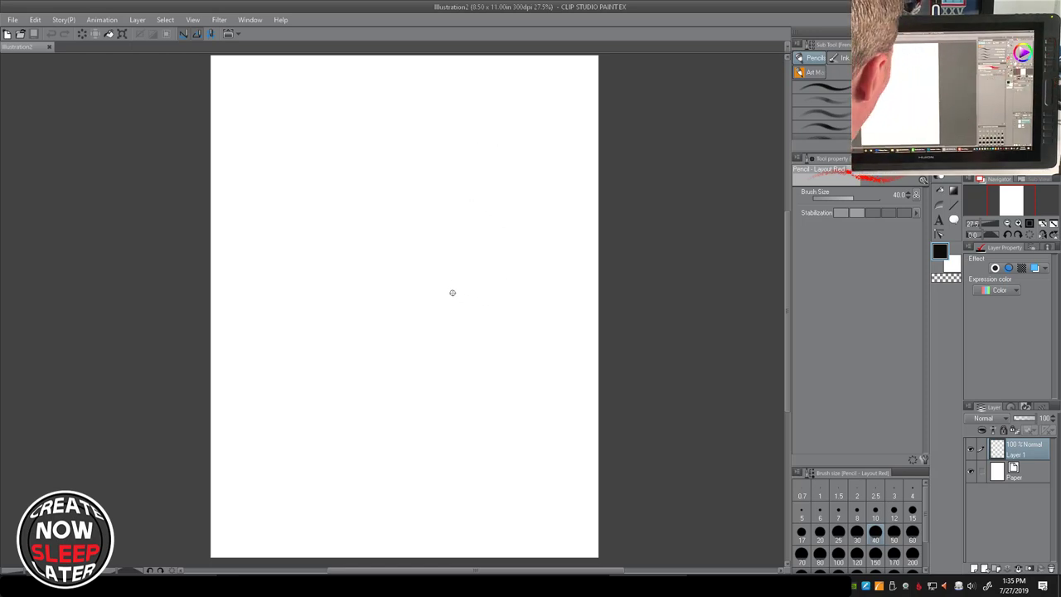
{"action": "right_click", "coordinate": [855, 585]}
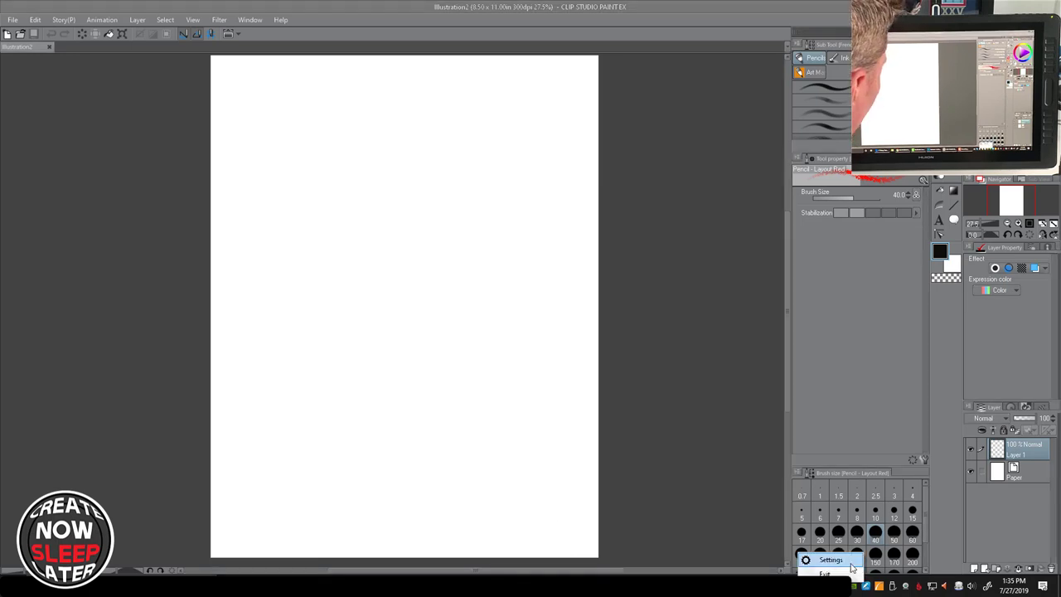
{"action": "left_click", "coordinate": [850, 563]}
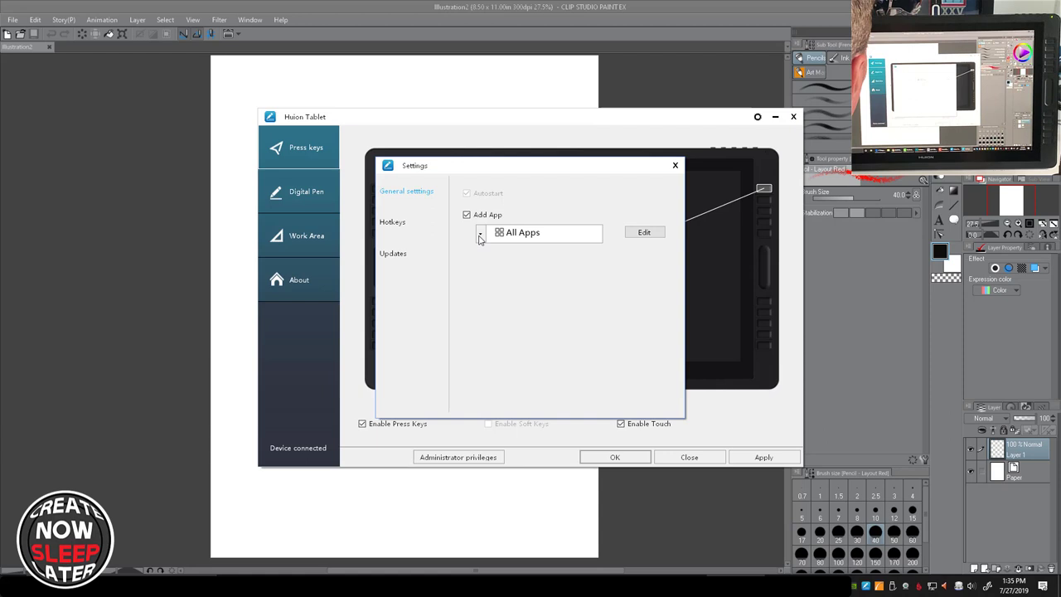
{"action": "left_click", "coordinate": [481, 238]}
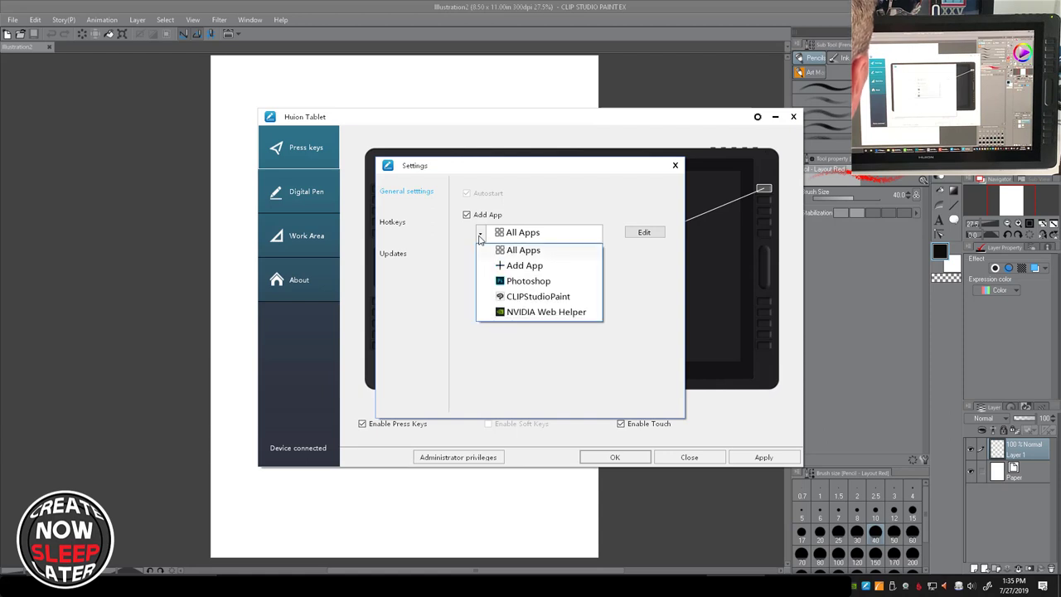
{"action": "left_click", "coordinate": [529, 297]}
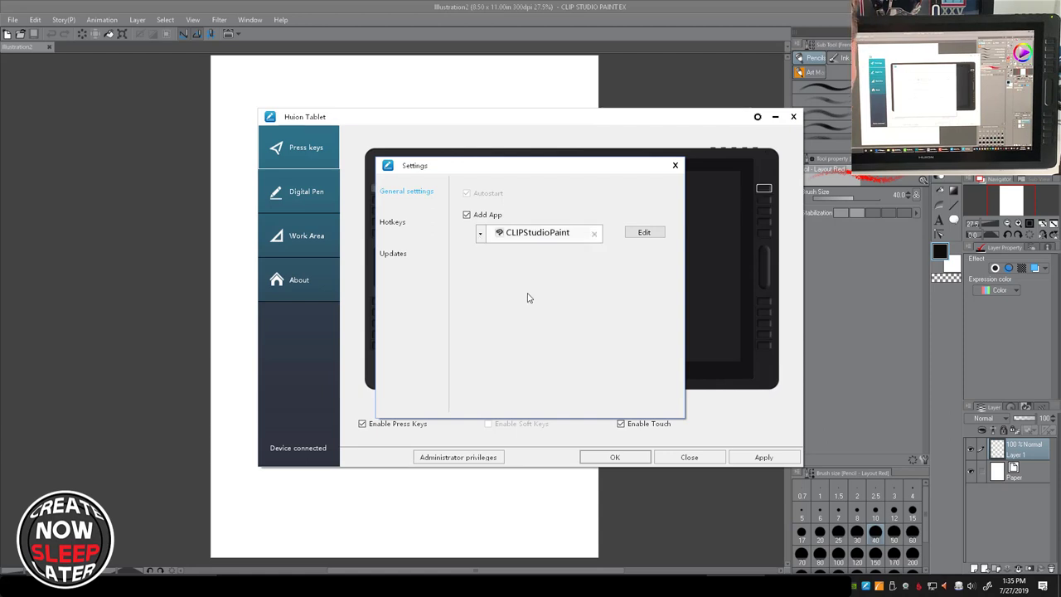
{"action": "left_click", "coordinate": [645, 233]}
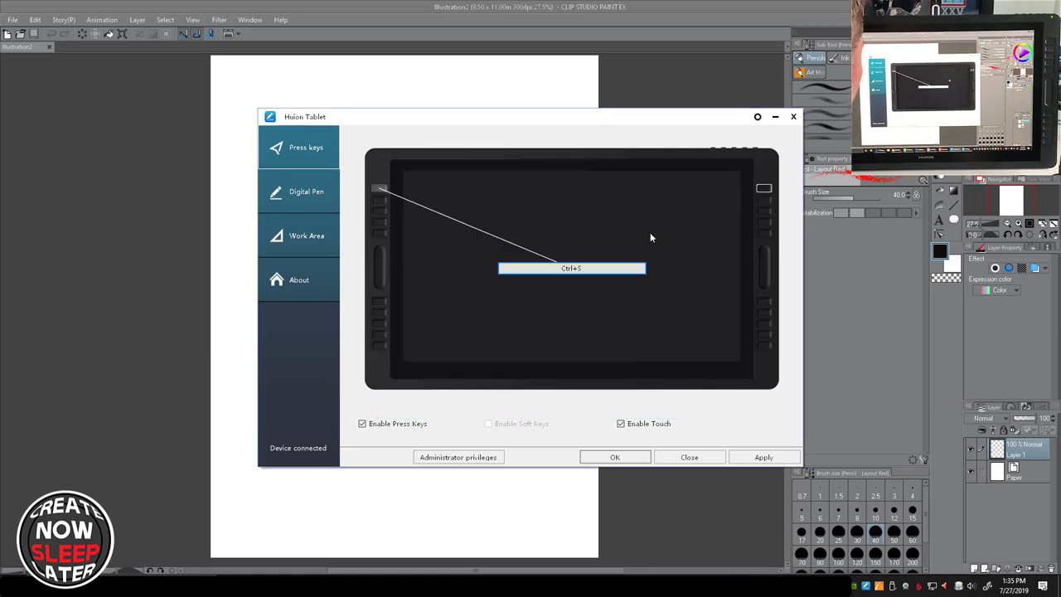
Step: Clear the key combination of the uppermost press key on the tablet's right side, including its Ctrl modifier
{"action": "left_click", "coordinate": [764, 191]}
{"action": "left_click", "coordinate": [586, 266]}
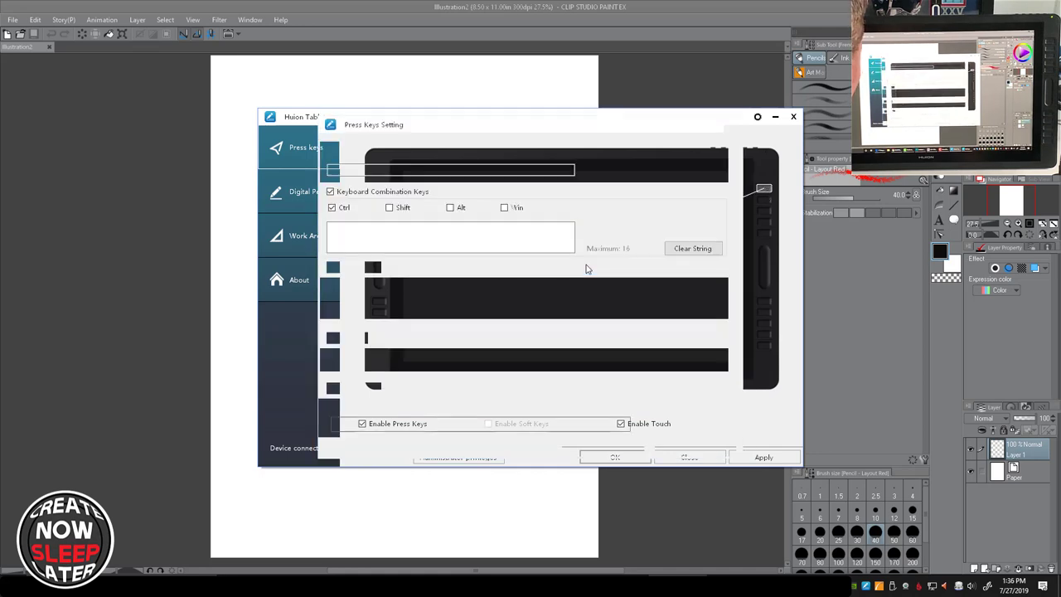
{"action": "left_click", "coordinate": [688, 249]}
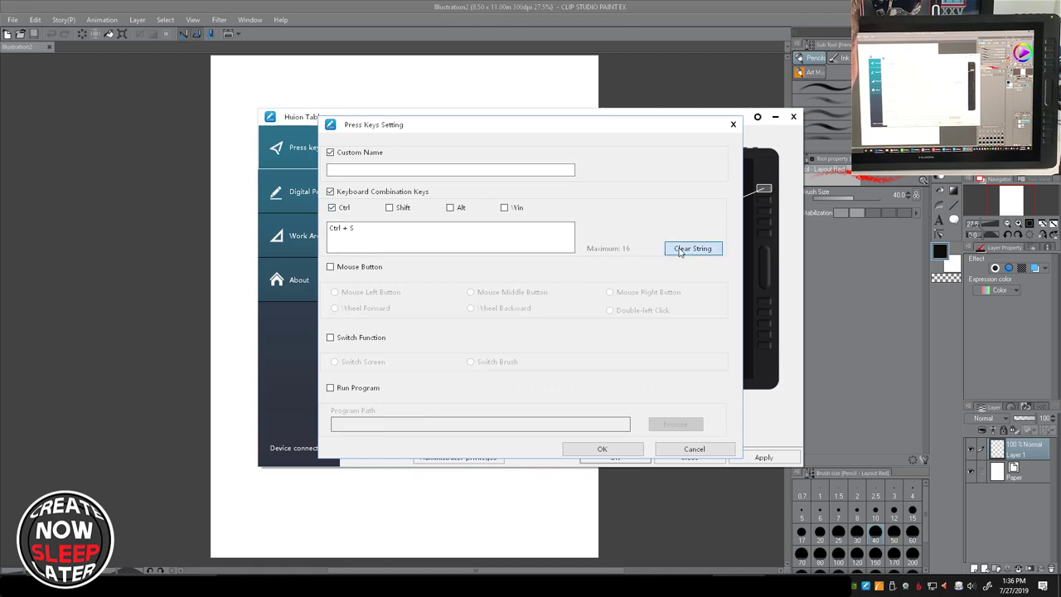
{"action": "left_click", "coordinate": [332, 208]}
{"action": "left_click", "coordinate": [344, 228]}
Step: Name the press key Hand and assign Space as its keyboard combination
{"action": "left_click", "coordinate": [362, 169]}
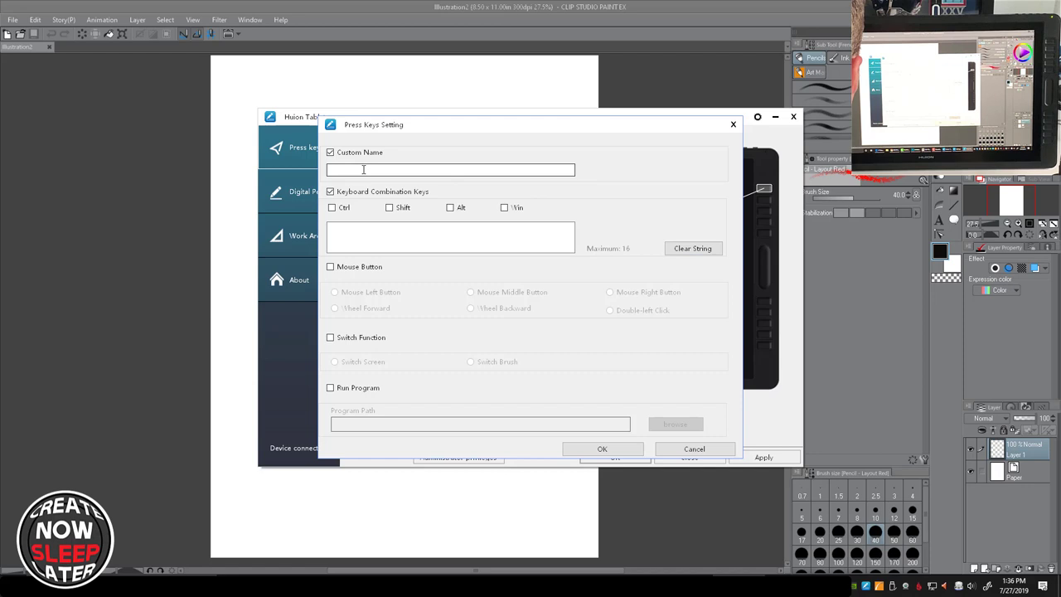
{"action": "type", "text": "Han"}
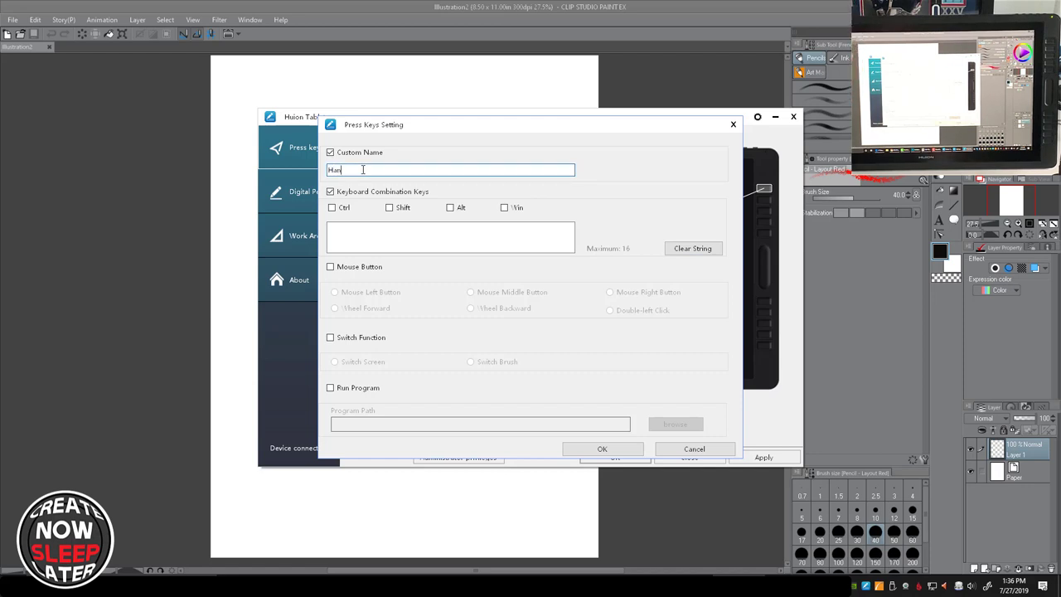
{"action": "type", "text": "d"}
{"action": "left_click", "coordinate": [348, 232]}
{"action": "key", "text": "space"}
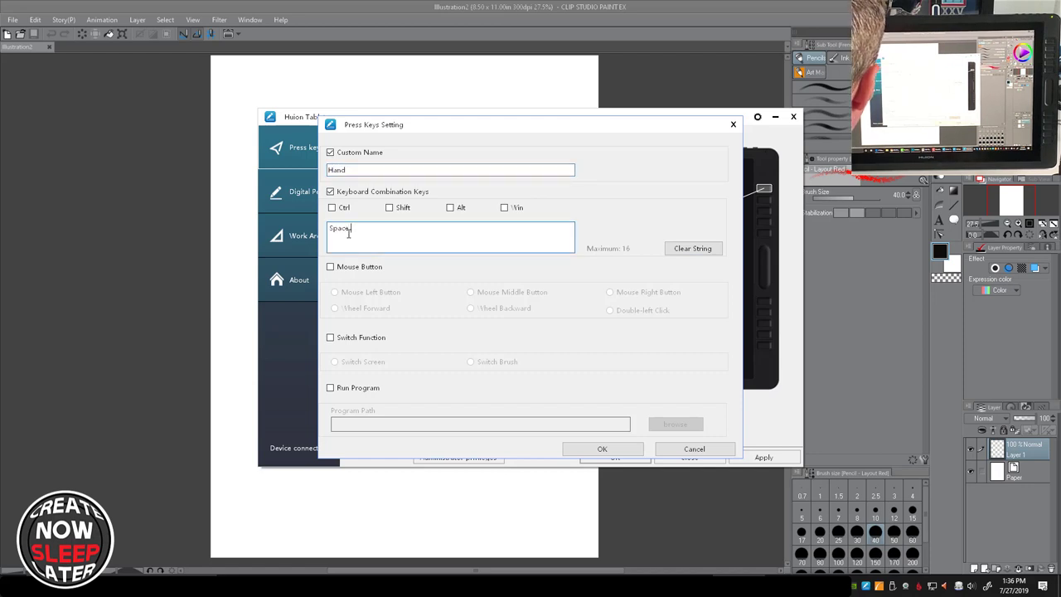
{"action": "left_click", "coordinate": [602, 450]}
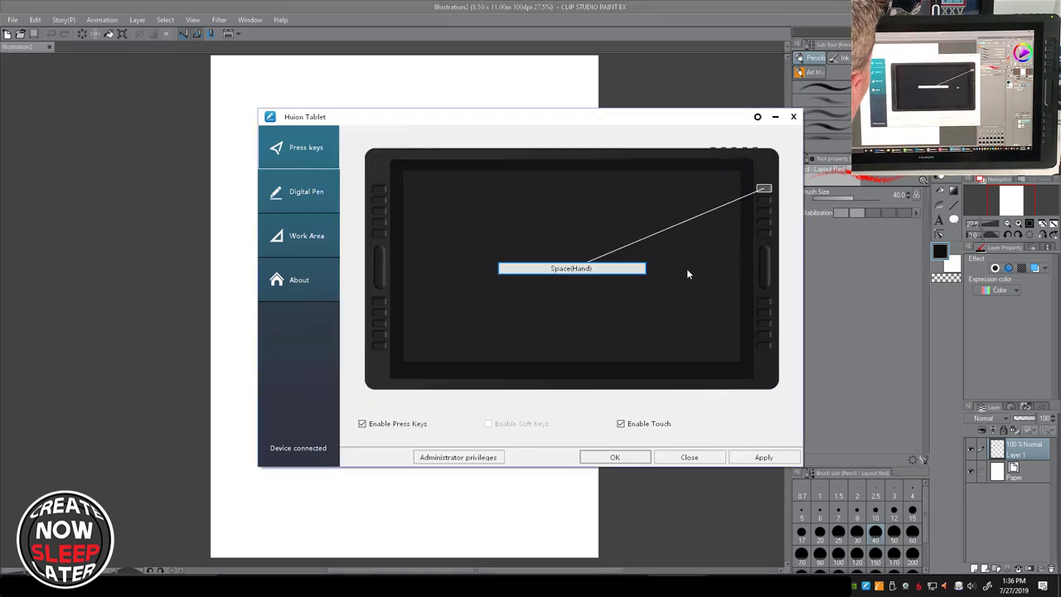
Step: Reopen the Hand press key's settings and add repeated Space, Delete and Backspace entries to its keyboard combination
{"action": "left_click", "coordinate": [639, 269]}
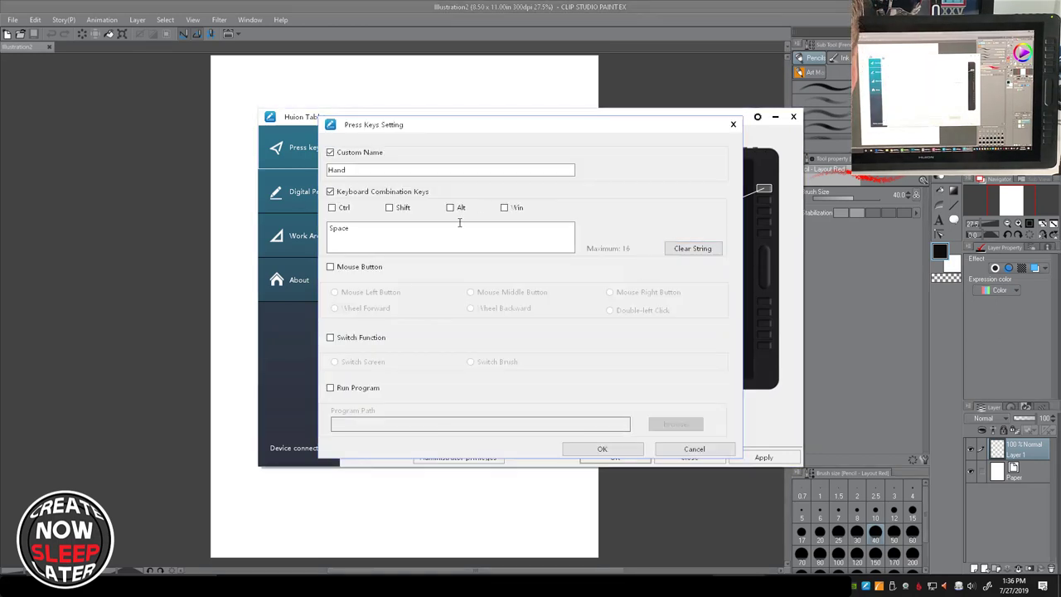
{"action": "left_click", "coordinate": [382, 228]}
{"action": "key", "text": "space"}
{"action": "key", "text": "space"}
{"action": "key", "text": "space"}
{"action": "key", "text": "space"}
{"action": "key", "text": "space"}
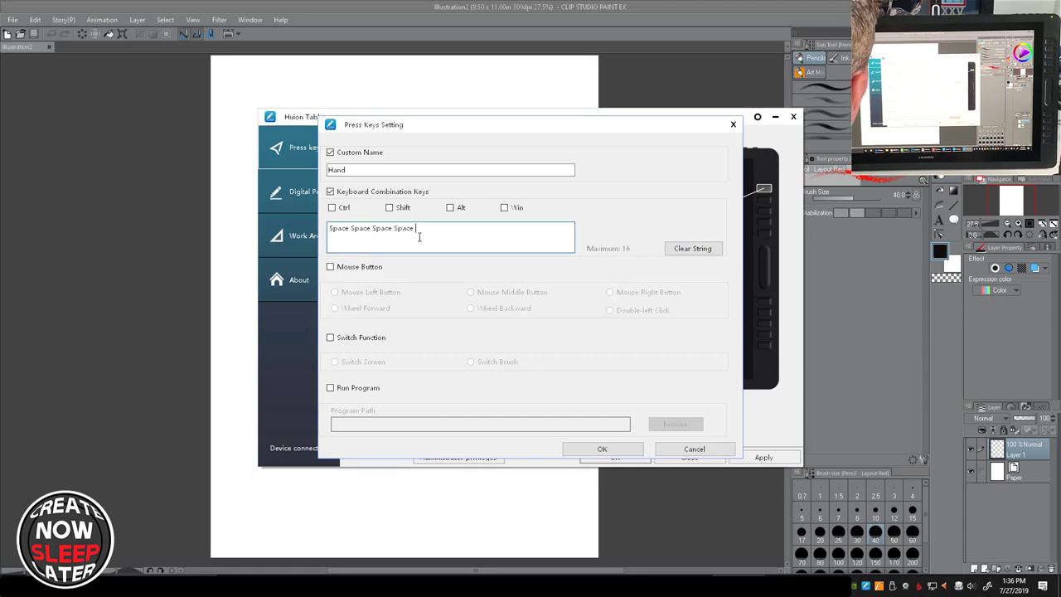
{"action": "key", "text": "Delete"}
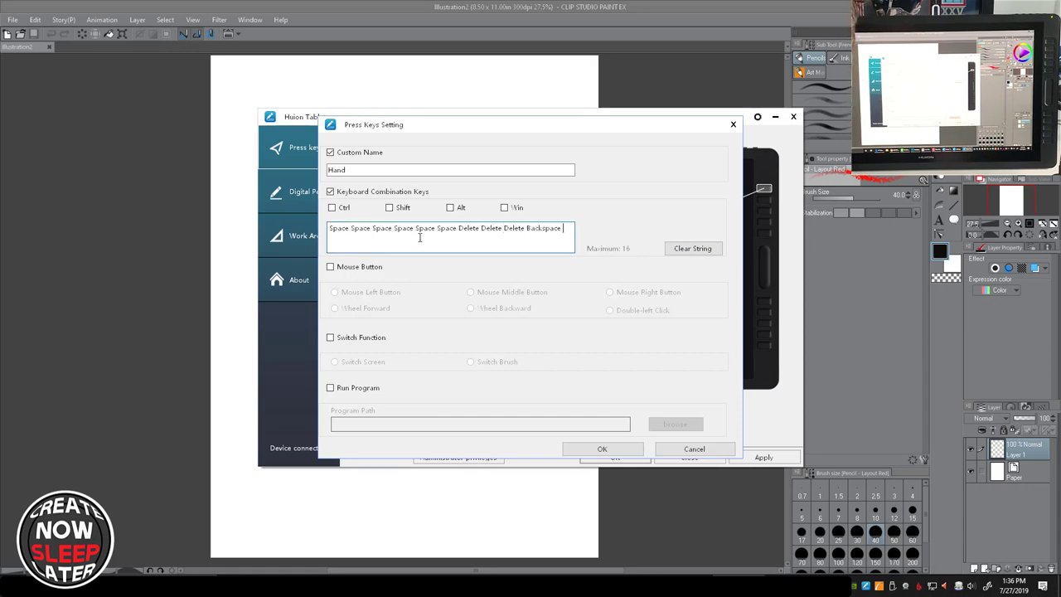
{"action": "key", "text": "BackSpace"}
{"action": "key", "text": "BackSpace"}
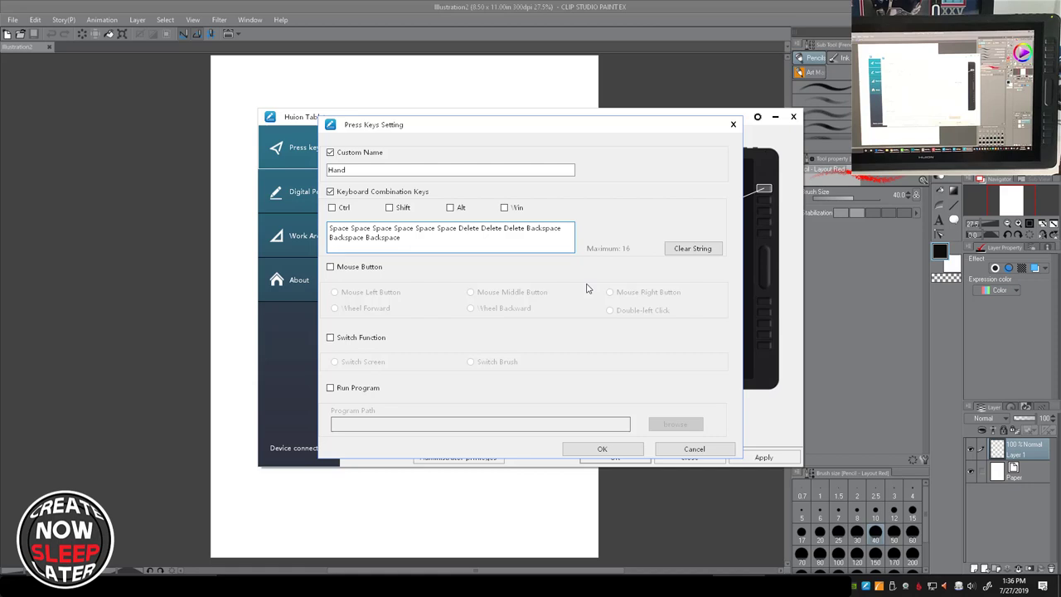
Step: Clear the Hand press key's key string, assign a single Space again, and save the tablet settings
{"action": "left_click", "coordinate": [688, 248]}
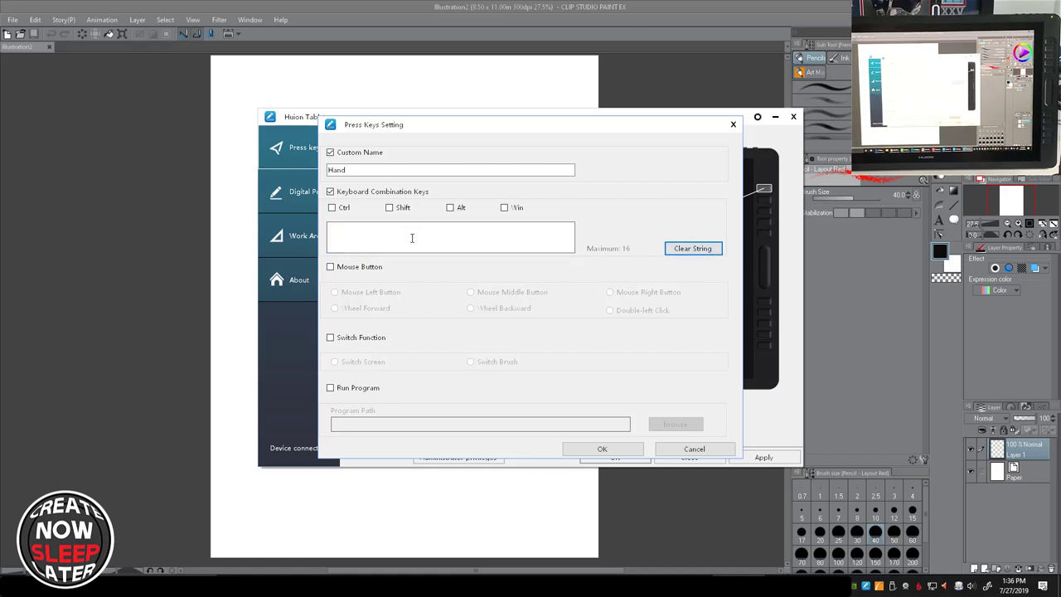
{"action": "left_click", "coordinate": [604, 449]}
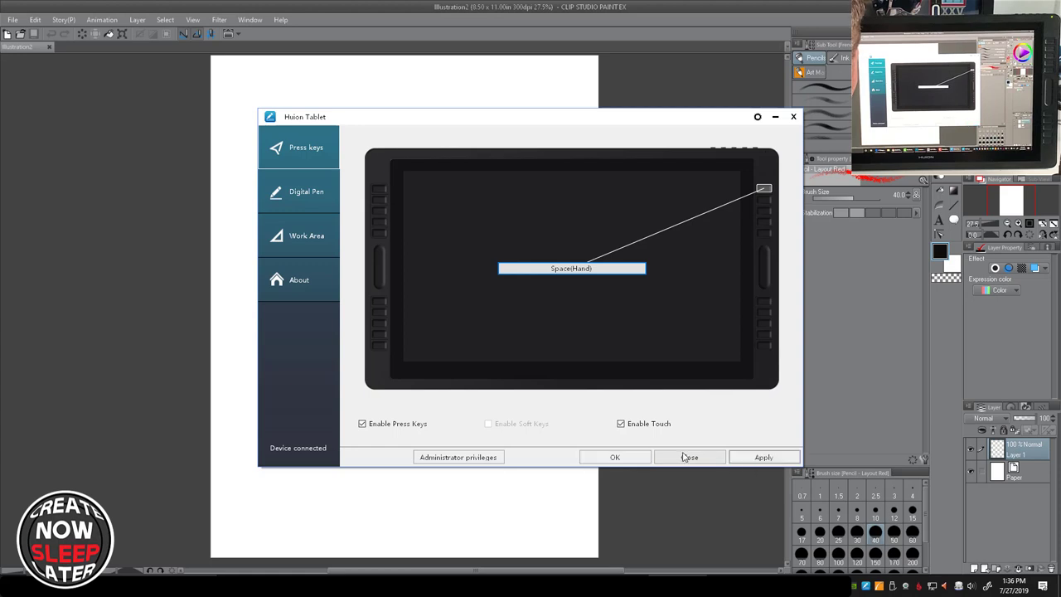
{"action": "left_click", "coordinate": [637, 455]}
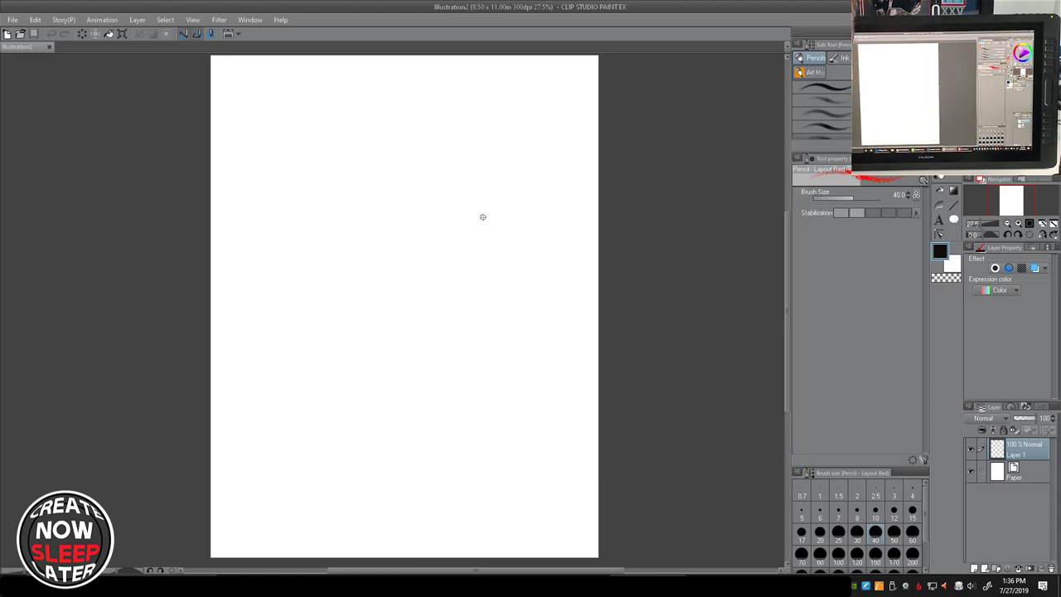
Step: Test the Hand press key by panning the blank canvas in Clip Studio Paint
{"action": "mouse_move", "coordinate": [483, 217]}
{"action": "left_mouse_down"}
{"action": "mouse_move", "coordinate": [561, 218]}
{"action": "mouse_move", "coordinate": [544, 215]}
{"action": "mouse_move", "coordinate": [564, 256]}
{"action": "mouse_move", "coordinate": [468, 169]}
{"action": "mouse_move", "coordinate": [443, 177]}
{"action": "mouse_move", "coordinate": [475, 185]}
{"action": "left_mouse_up"}
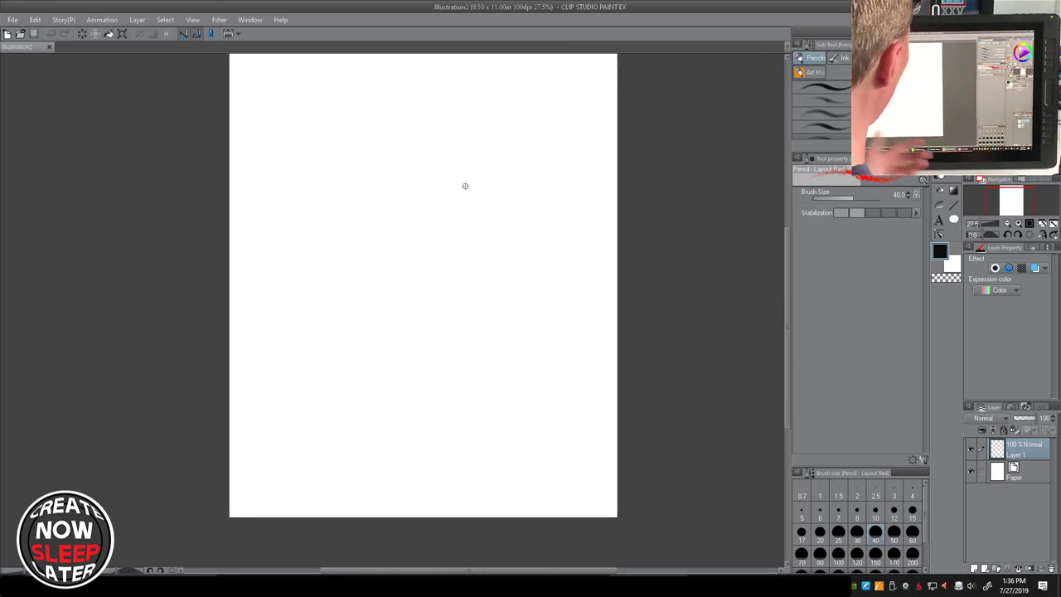